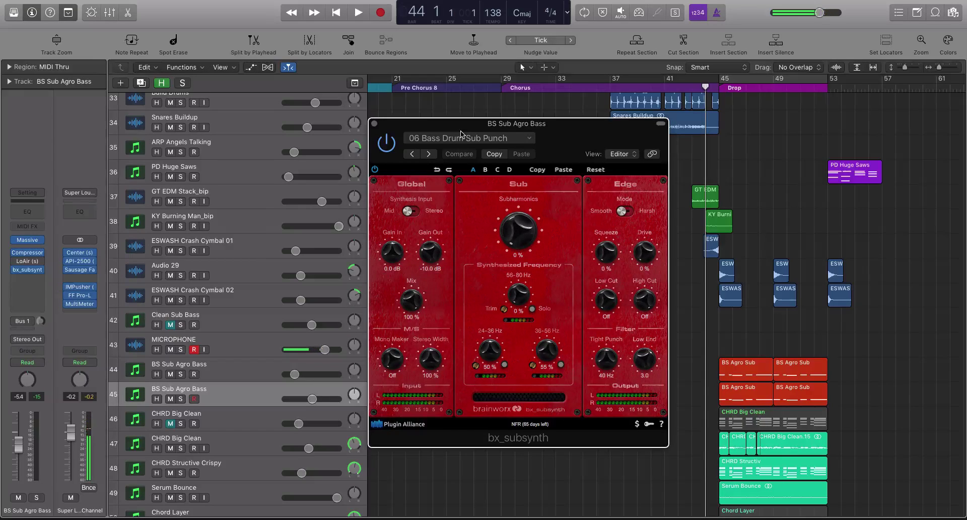
Step: Solo the BS Sub Agro Bass on track 45 and inspect the patch in its Massive synth
{"action": "left_click", "coordinate": [246, 395]}
{"action": "key", "text": "ctrl+s"}
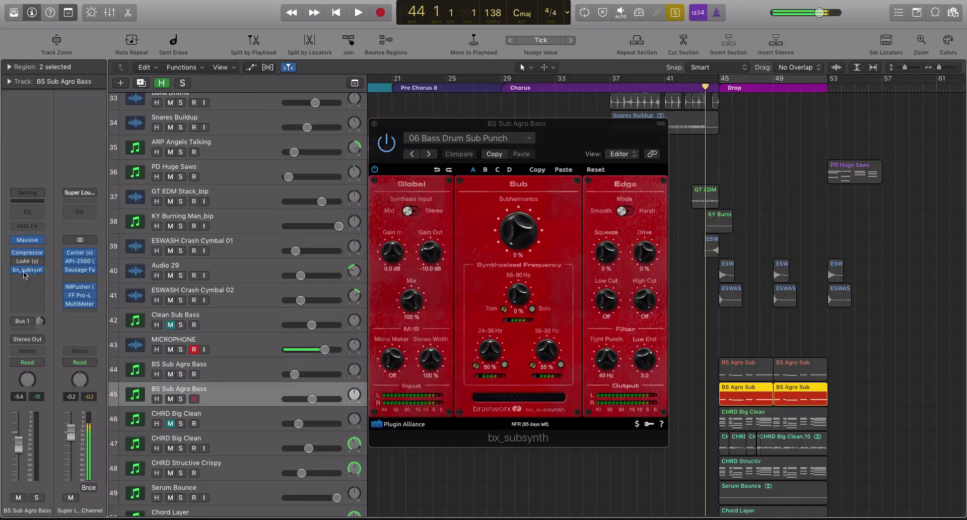
{"action": "mouse_move", "coordinate": [28, 242]}
{"action": "left_click", "coordinate": [14, 271]}
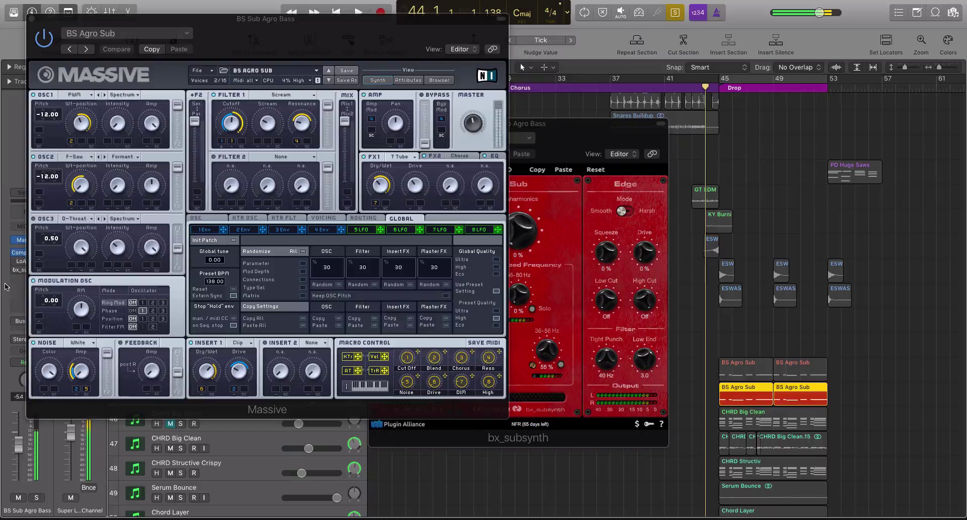
{"action": "left_click", "coordinate": [31, 18]}
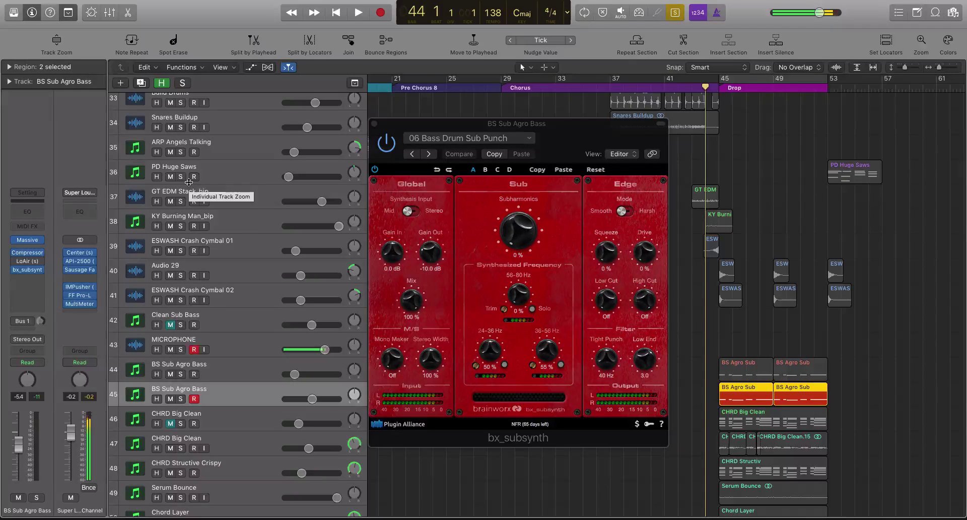
Step: Inspect the LoAir plug-in on the same bass track, then close its window
{"action": "left_click", "coordinate": [25, 261]}
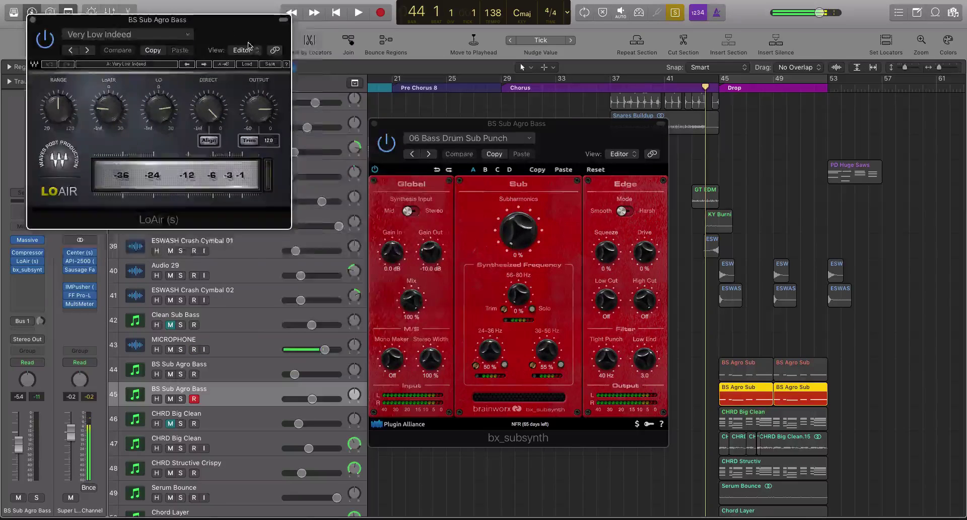
{"action": "left_click_drag", "start_coordinate": [229, 28], "coordinate": [529, 162]}
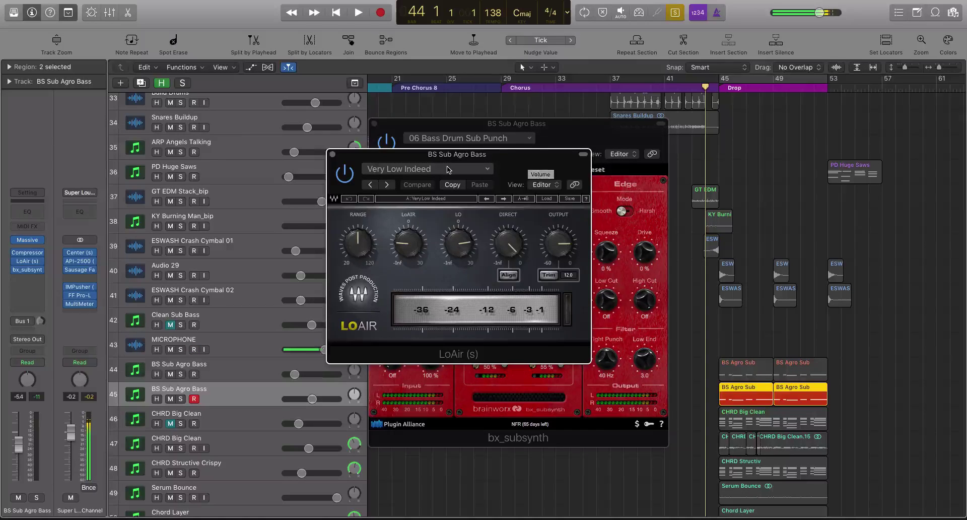
{"action": "left_click", "coordinate": [333, 154]}
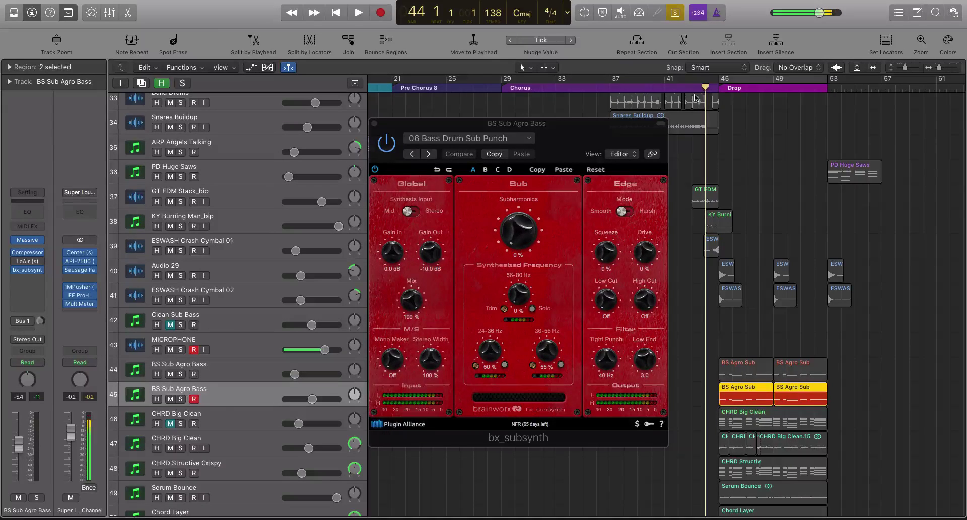
Step: Play the Drop section with the full mix, soloing the track 45 bass for a moment along the way
{"action": "left_click", "coordinate": [697, 88]}
{"action": "key", "text": "space"}
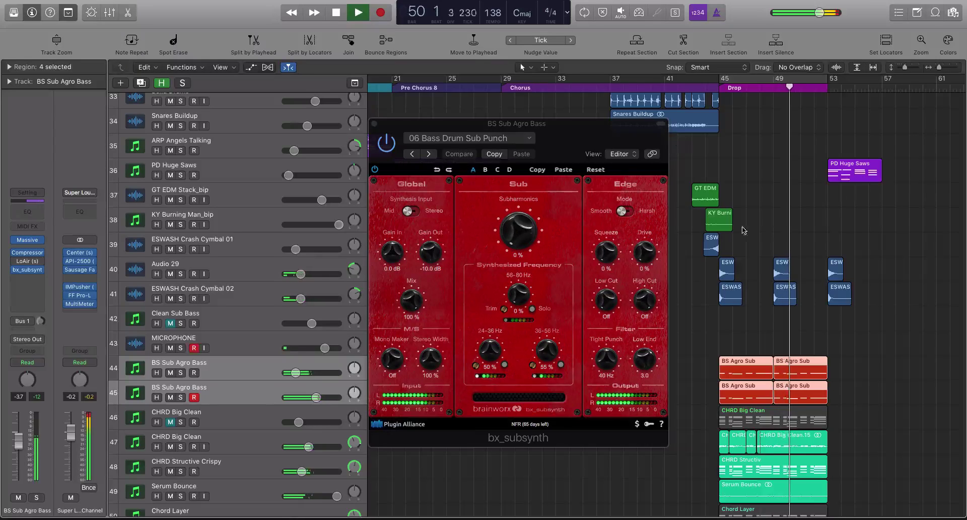
{"action": "left_click", "coordinate": [225, 394]}
{"action": "left_click", "coordinate": [180, 398]}
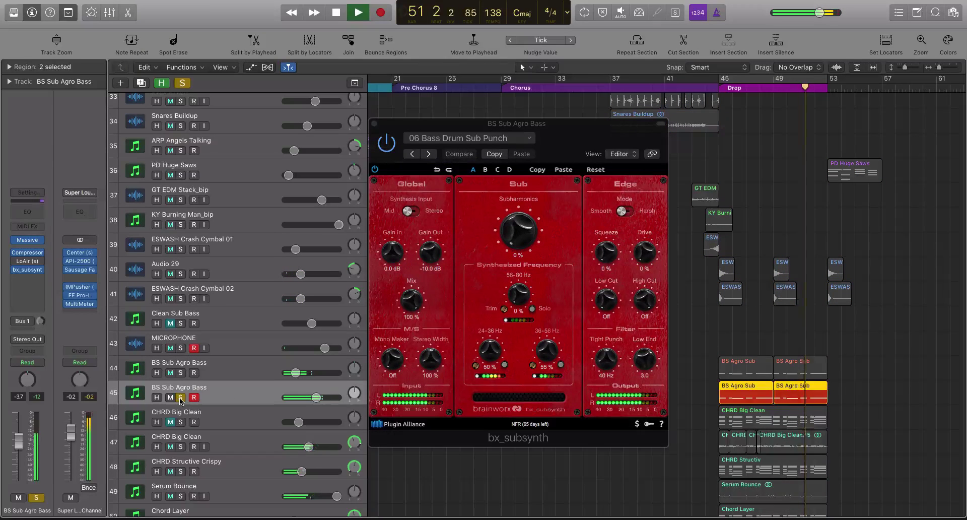
{"action": "left_click", "coordinate": [181, 398]}
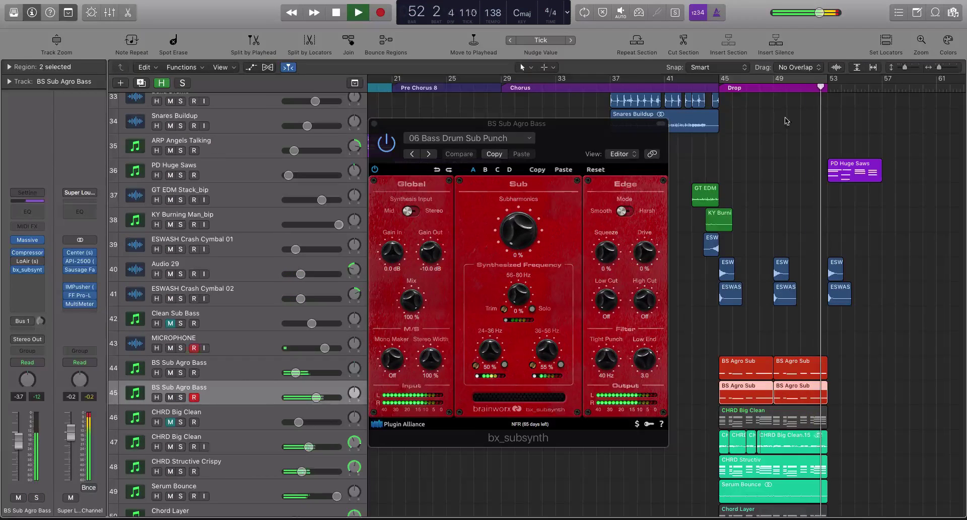
{"action": "key", "text": "space"}
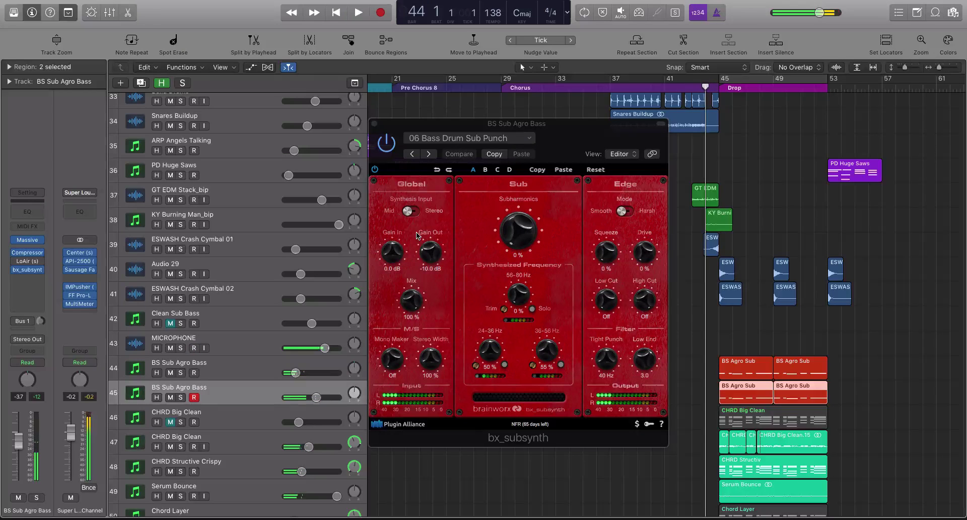
Step: Audition the BS Sub Agro Bass on track 44 soloed in the Drop, then turn its solo off
{"action": "left_click", "coordinate": [258, 375]}
{"action": "key", "text": "ctrl+s"}
{"action": "key", "text": "space"}
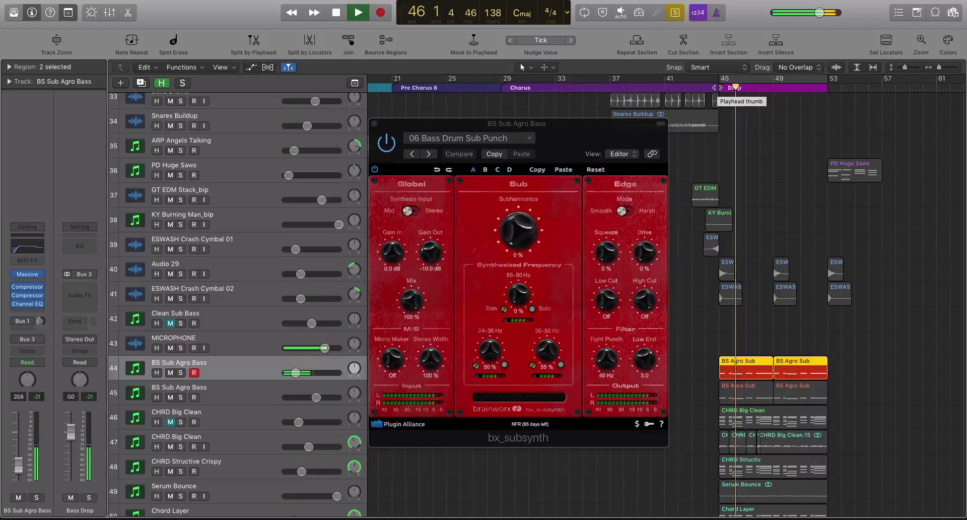
{"action": "key", "text": "space"}
{"action": "key", "text": "ctrl+s"}
{"action": "key", "text": "alt+comma"}
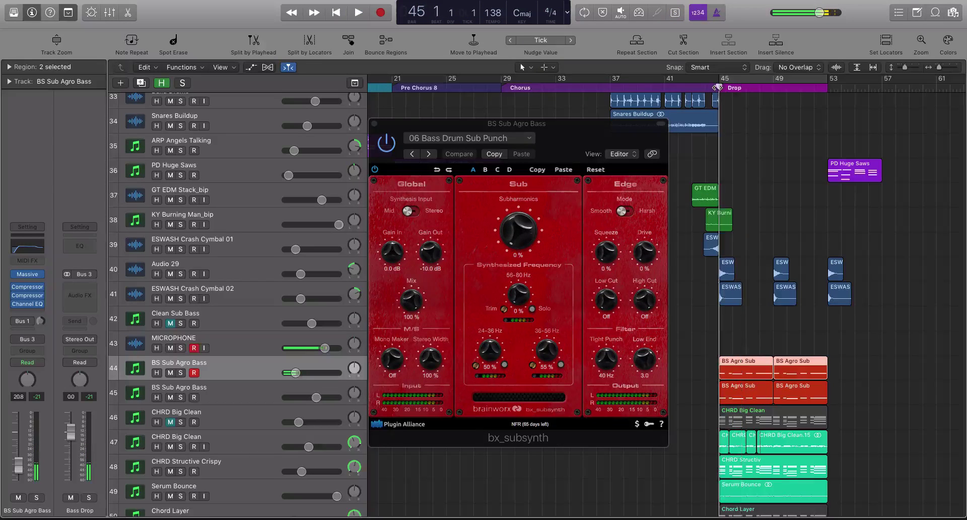
Step: With the track 45 bass soloed, copy its bx_subsynth settings and turn on cycling over the Drop section
{"action": "left_click", "coordinate": [243, 400]}
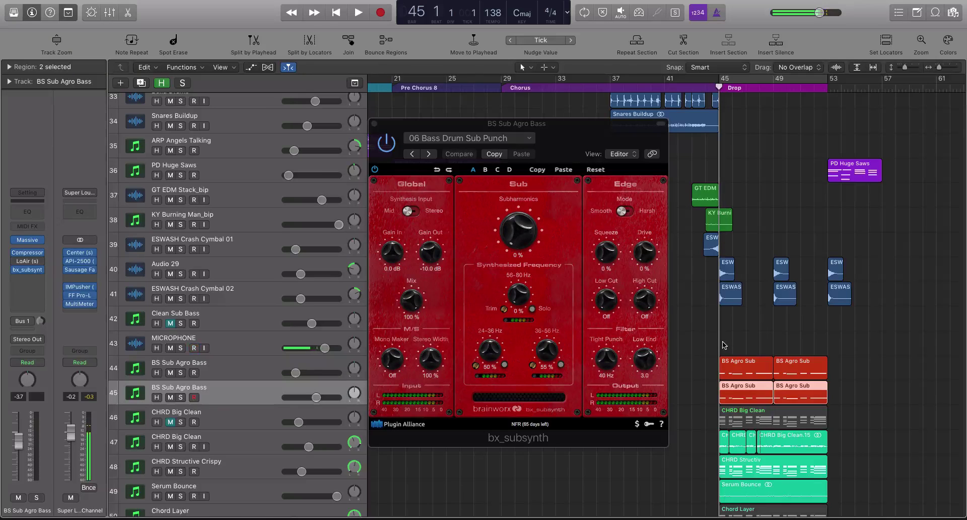
{"action": "key", "text": "ctrl+s"}
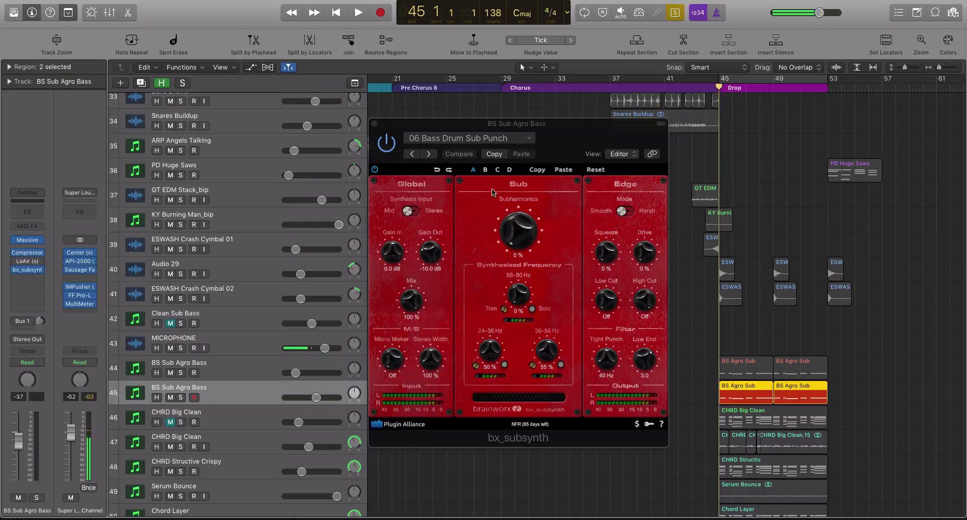
{"action": "left_click", "coordinate": [495, 155]}
{"action": "left_click", "coordinate": [734, 81]}
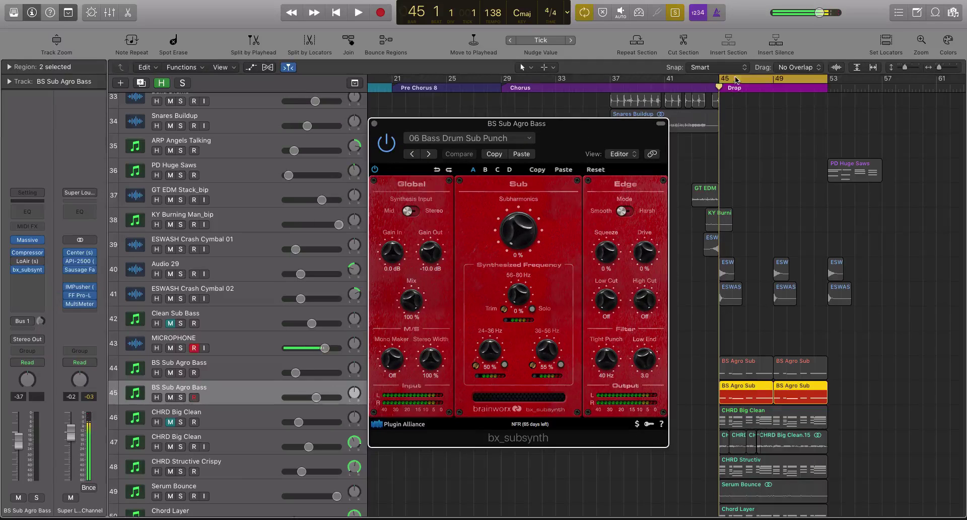
Step: Load the 01 Arpeggio Synth Edged preset in bx_subsynth and audition it on the looped bass
{"action": "left_click", "coordinate": [473, 136]}
{"action": "scroll", "coordinate": [471, 484], "scroll_direction": "down", "scroll_amount": 3}
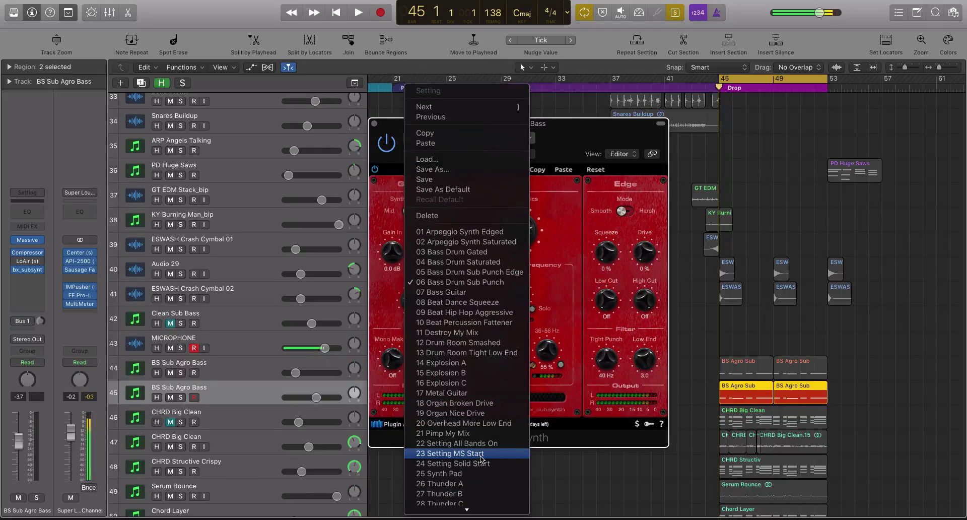
{"action": "left_click", "coordinate": [480, 234]}
{"action": "key", "text": "space"}
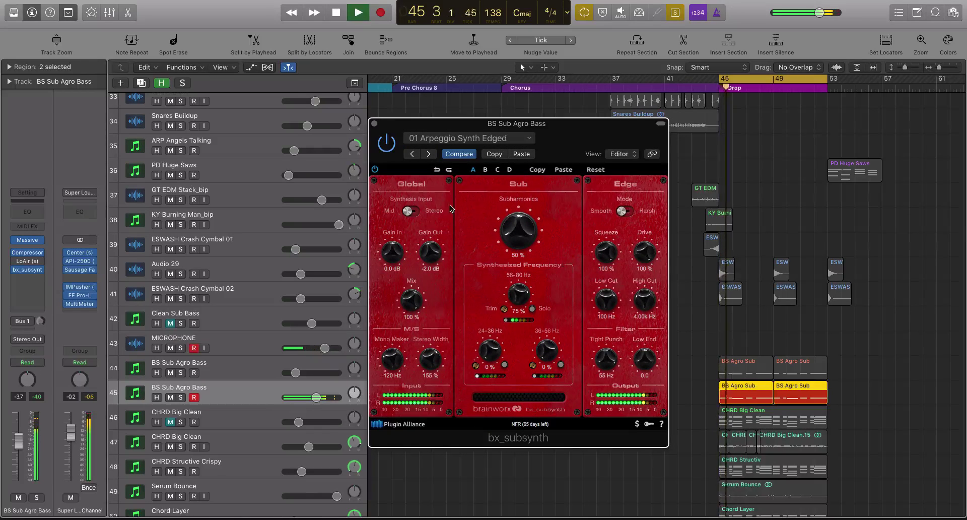
{"action": "key", "text": "space"}
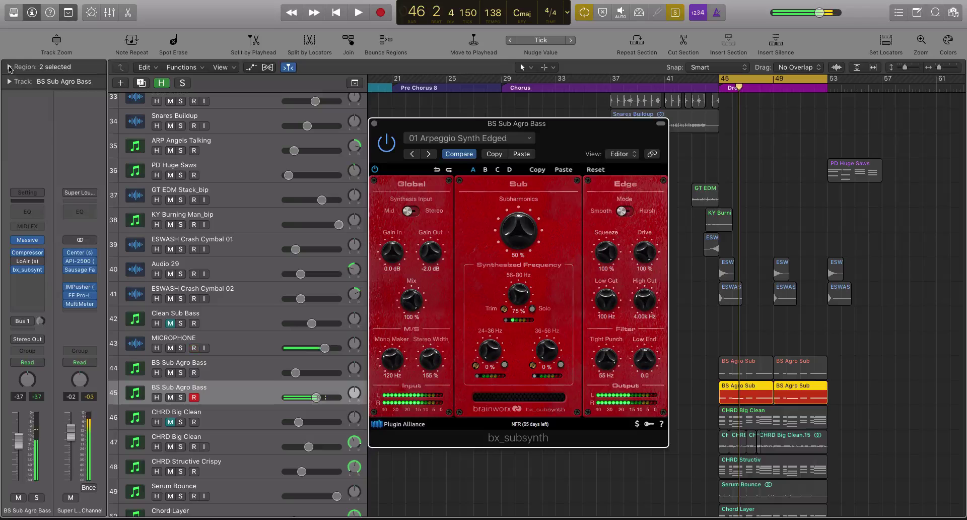
Step: Transpose the two selected track 45 bass regions by +12 and play them back
{"action": "left_click", "coordinate": [10, 67]}
{"action": "left_click", "coordinate": [70, 109]}
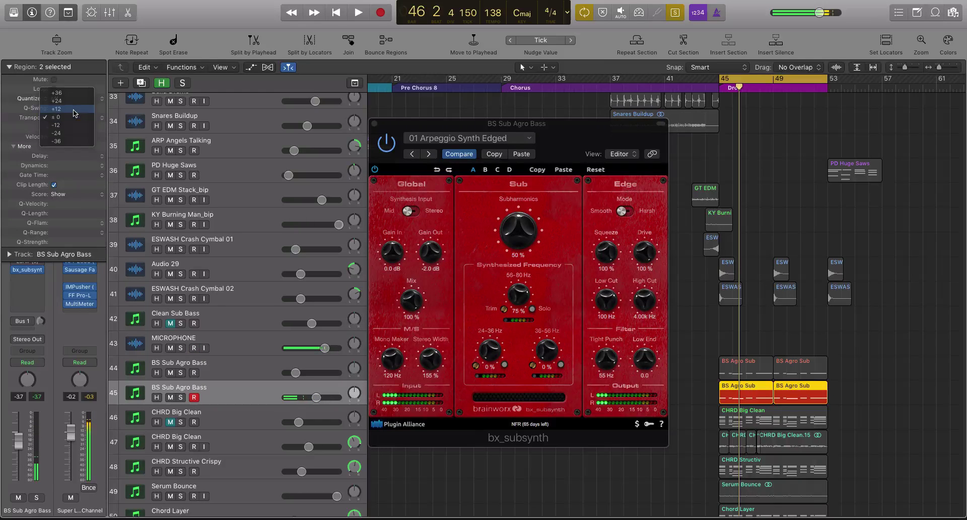
{"action": "key", "text": "space"}
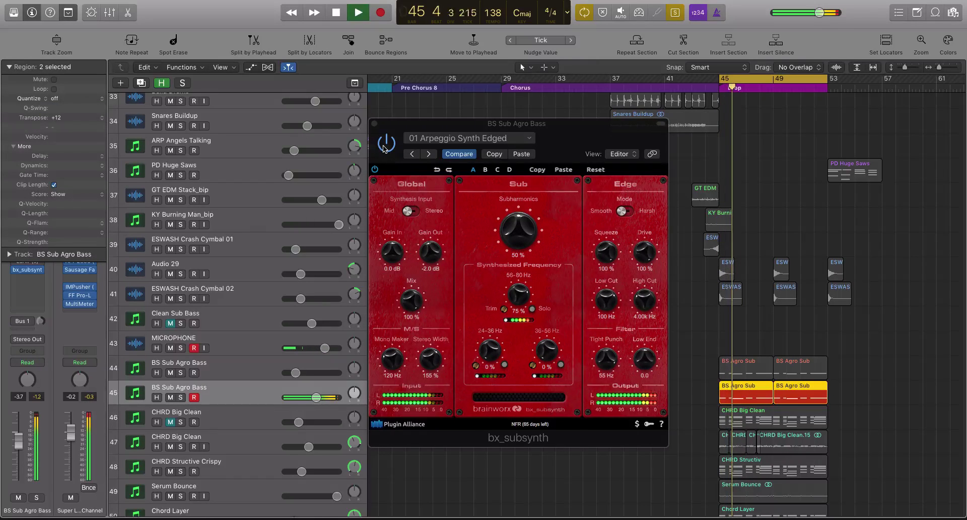
{"action": "key", "text": "space"}
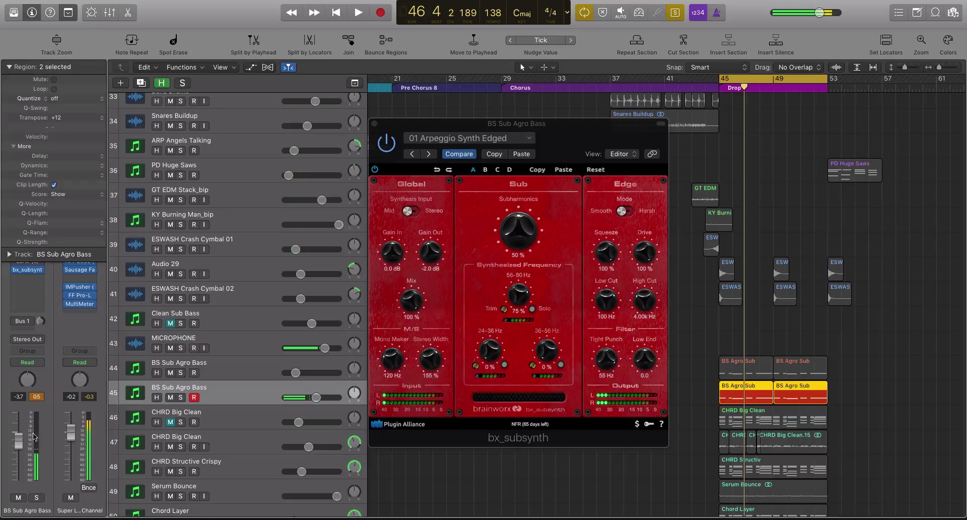
Step: Lower the track 45 bass volume to -10.0 dB and compare playback with bx_subsynth bypassed and enabled
{"action": "key", "text": "space"}
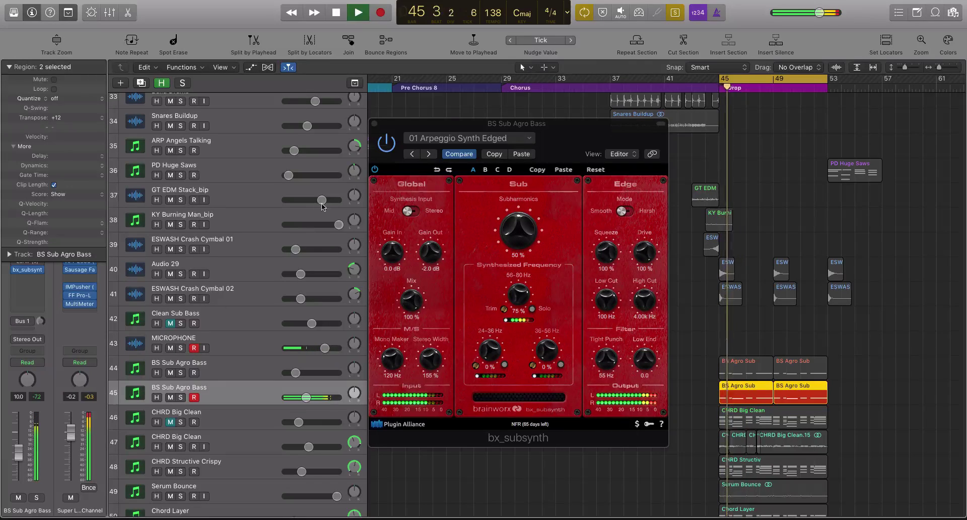
{"action": "left_click", "coordinate": [386, 149]}
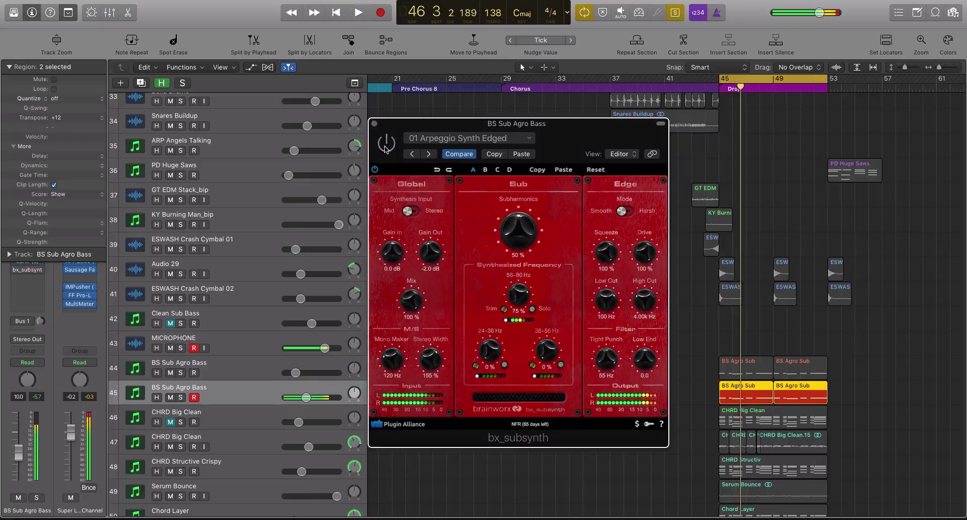
{"action": "key", "text": "space"}
{"action": "key", "text": "space"}
{"action": "key", "text": "space"}
{"action": "left_click", "coordinate": [385, 149]}
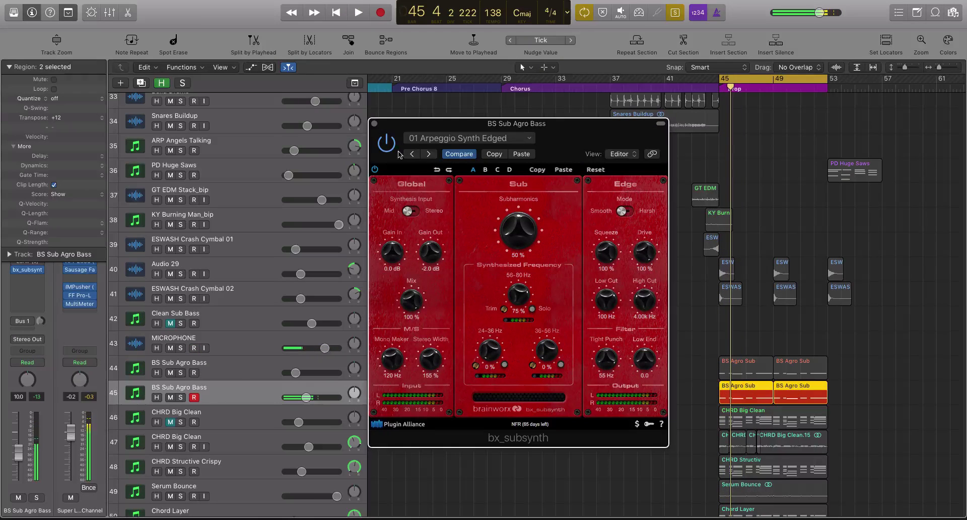
Step: Switch bx_subsynth to the 02 Arpeggio Synth Saturated preset and audition it with Subharmonics at 0%
{"action": "left_click", "coordinate": [429, 154]}
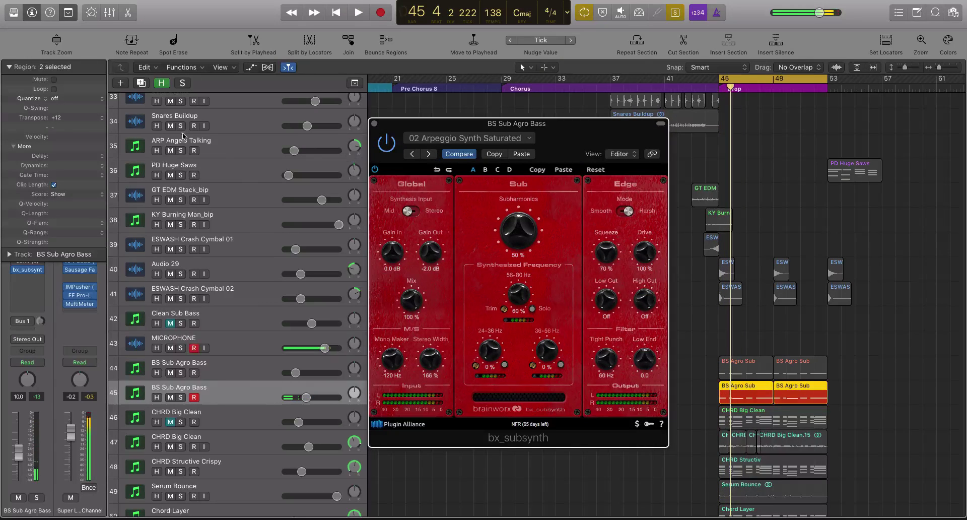
{"action": "key", "text": "space"}
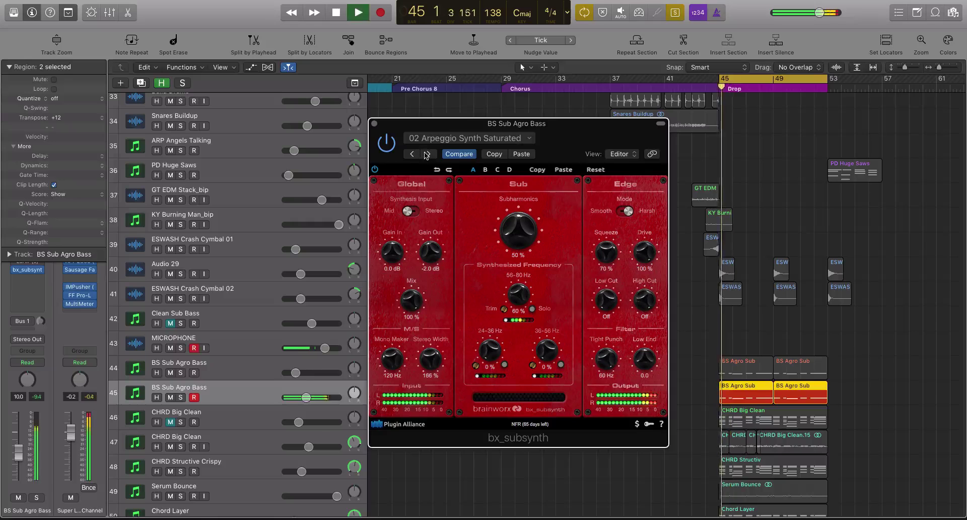
{"action": "left_click_drag", "start_coordinate": [518, 230], "coordinate": [507, 320]}
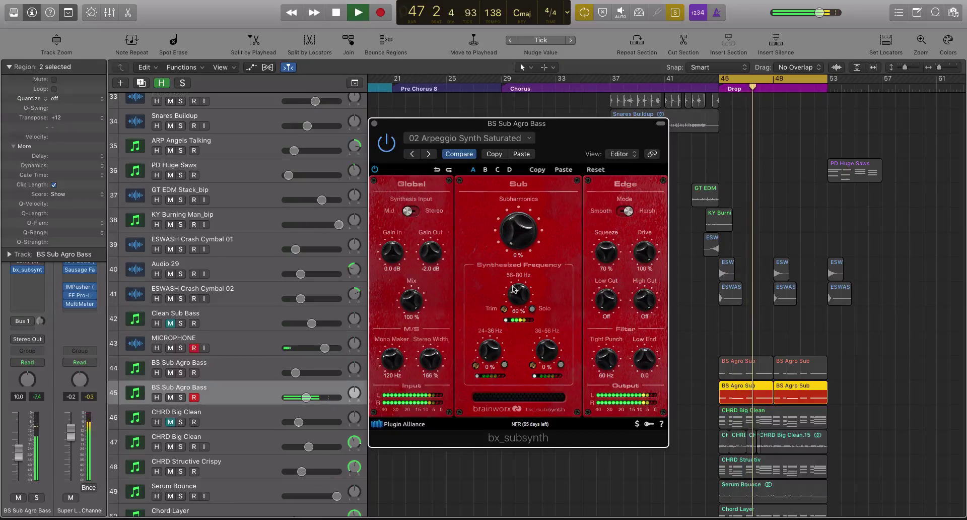
{"action": "key", "text": "space"}
Step: Set Subharmonics to 100% and the 56-80 Hz level to 0% while auditioning the looped bass
{"action": "left_click_drag", "start_coordinate": [518, 231], "coordinate": [512, 192]}
{"action": "left_click_drag", "start_coordinate": [538, 232], "coordinate": [521, 307]}
{"action": "key", "text": "space"}
{"action": "left_click_drag", "start_coordinate": [518, 230], "coordinate": [519, 189]}
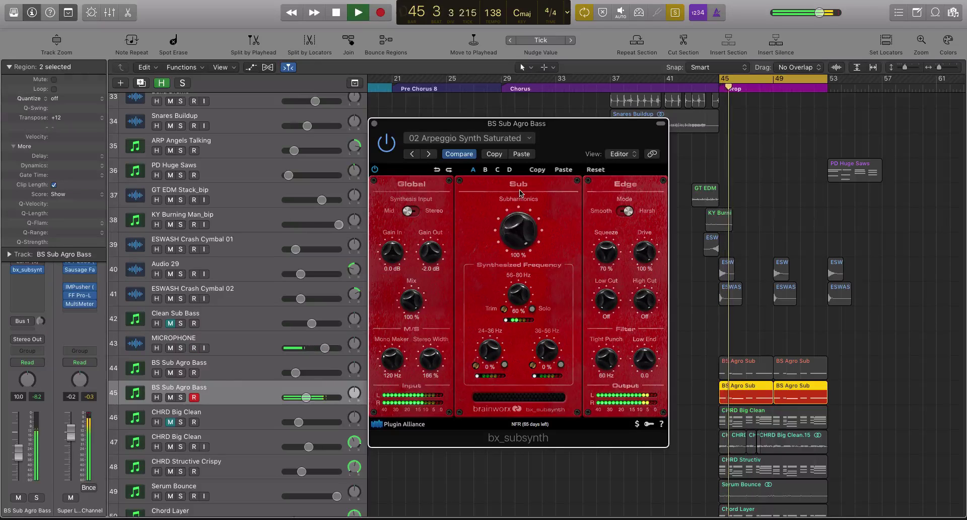
{"action": "left_click_drag", "start_coordinate": [523, 222], "coordinate": [517, 202]}
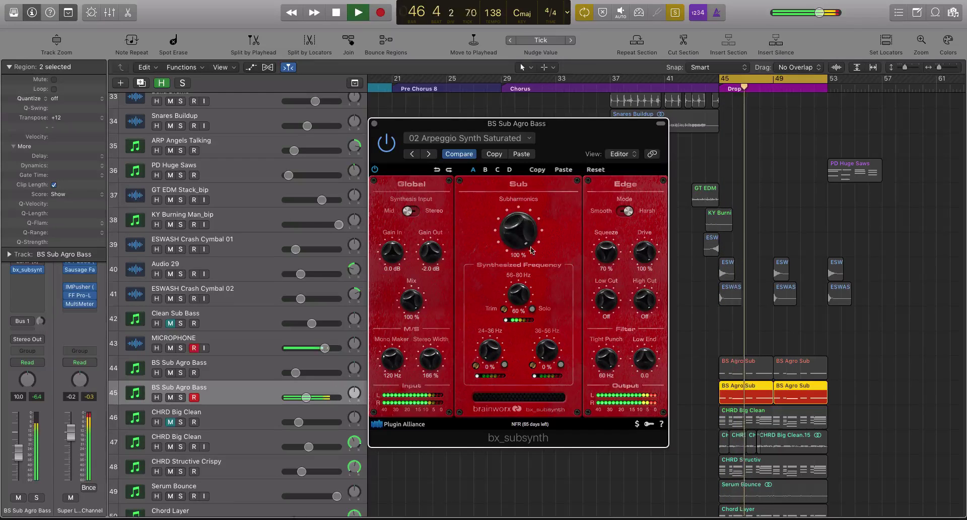
{"action": "key", "text": "space"}
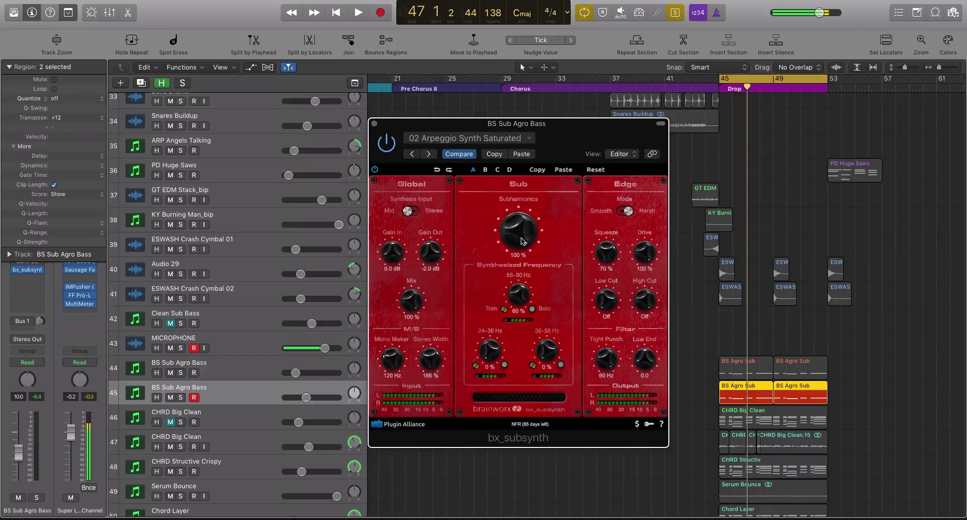
{"action": "key", "text": "space"}
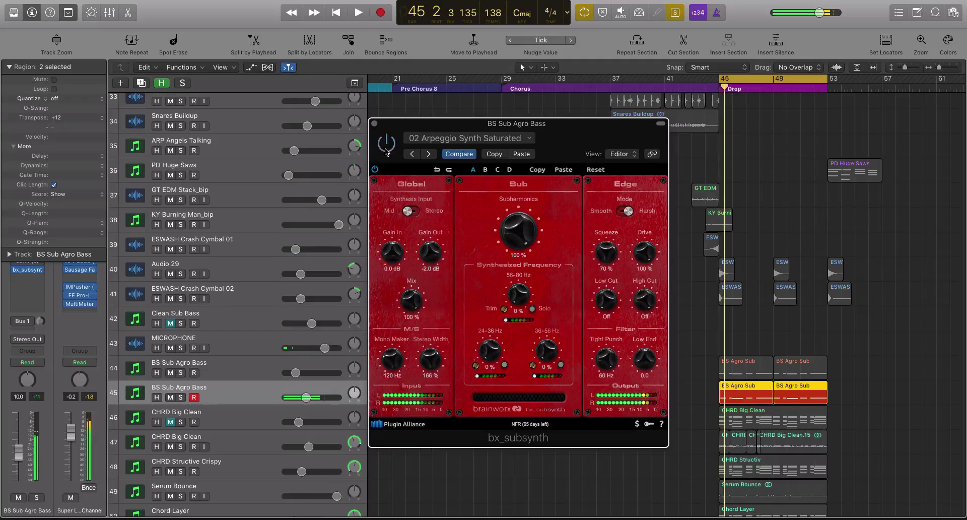
{"action": "key", "text": "space"}
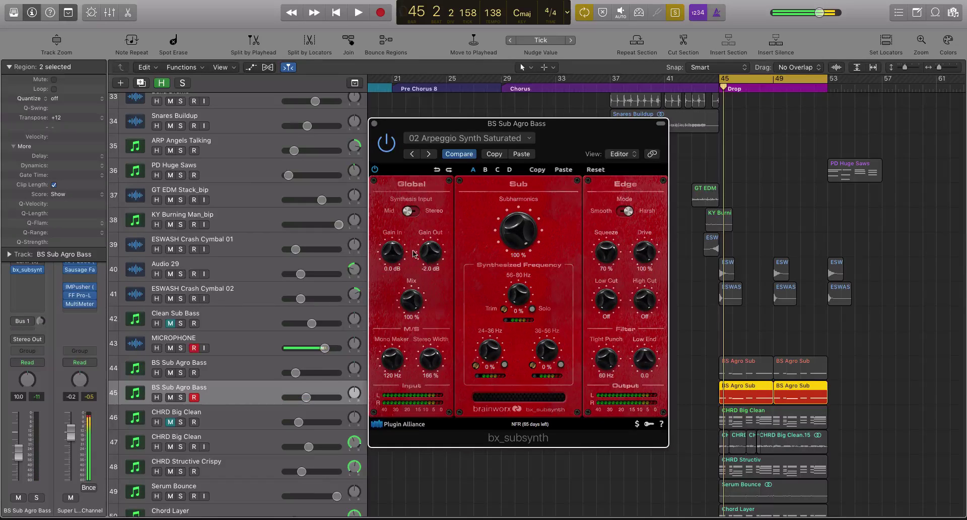
Step: Compare the looped bass with the bx_subsynth Mix at 0% and back at 100%
{"action": "left_click_drag", "start_coordinate": [411, 299], "coordinate": [411, 333]}
{"action": "key", "text": "space"}
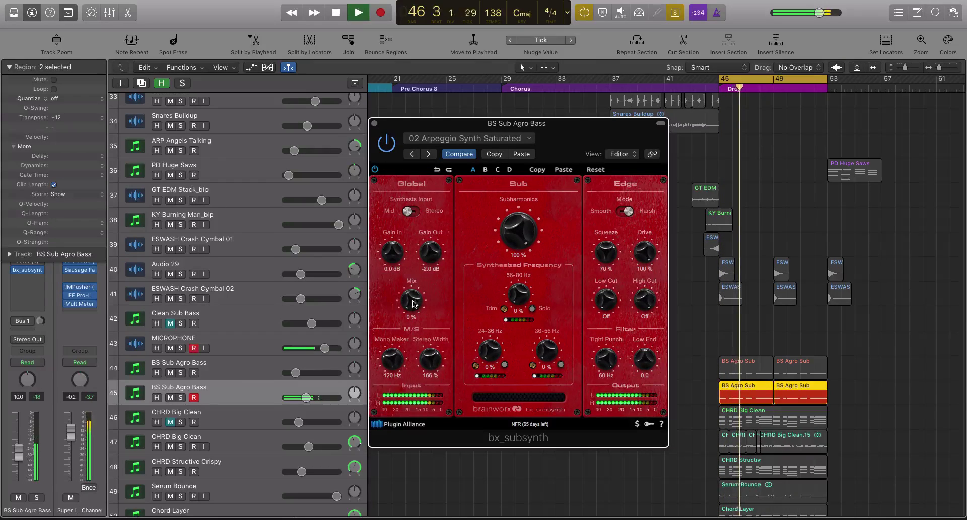
{"action": "left_click_drag", "start_coordinate": [412, 303], "coordinate": [413, 272]}
{"action": "key", "text": "space"}
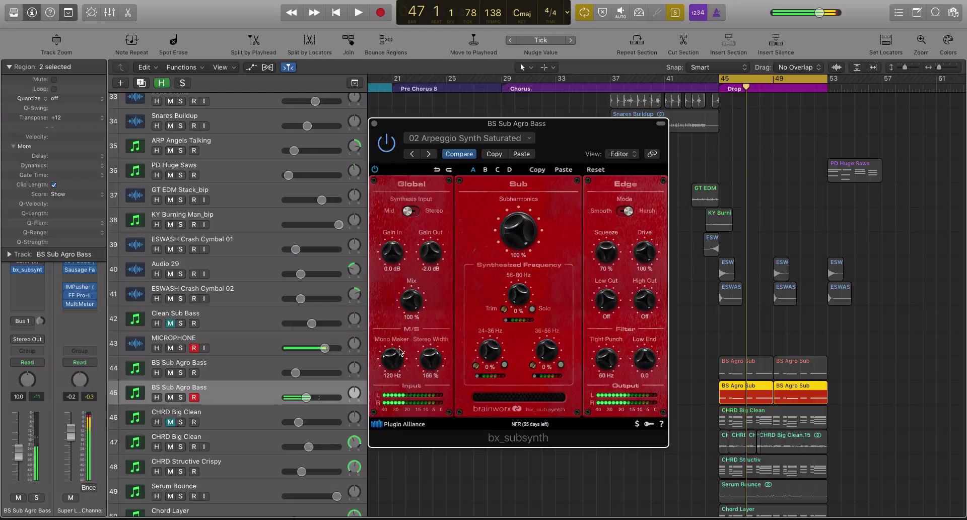
Step: Set the bx_subsynth Mono Maker to 220 Hz
{"action": "left_click_drag", "start_coordinate": [403, 358], "coordinate": [391, 346]}
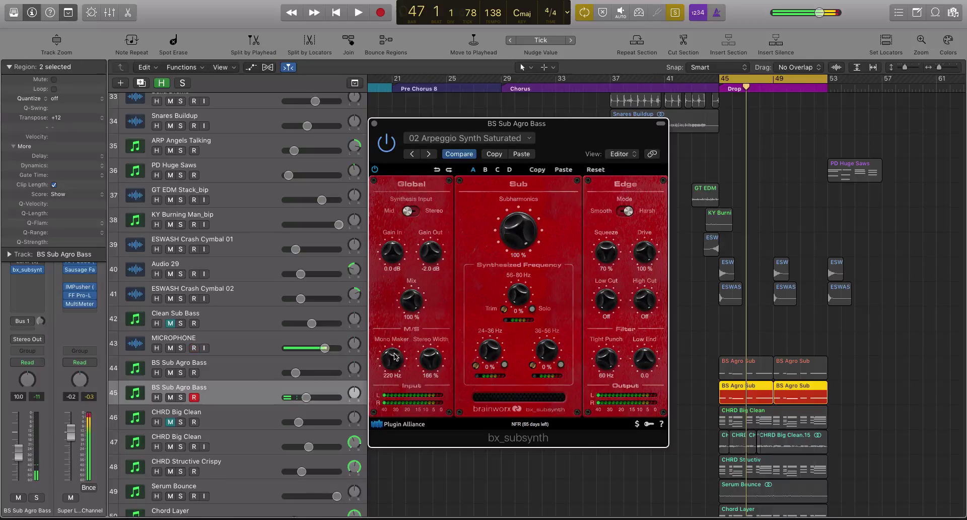
Step: Set the Mono Maker to 806 Hz and the Stereo Width to 400% while auditioning the looped bass
{"action": "left_click_drag", "start_coordinate": [392, 361], "coordinate": [433, 388]}
{"action": "key", "text": "space"}
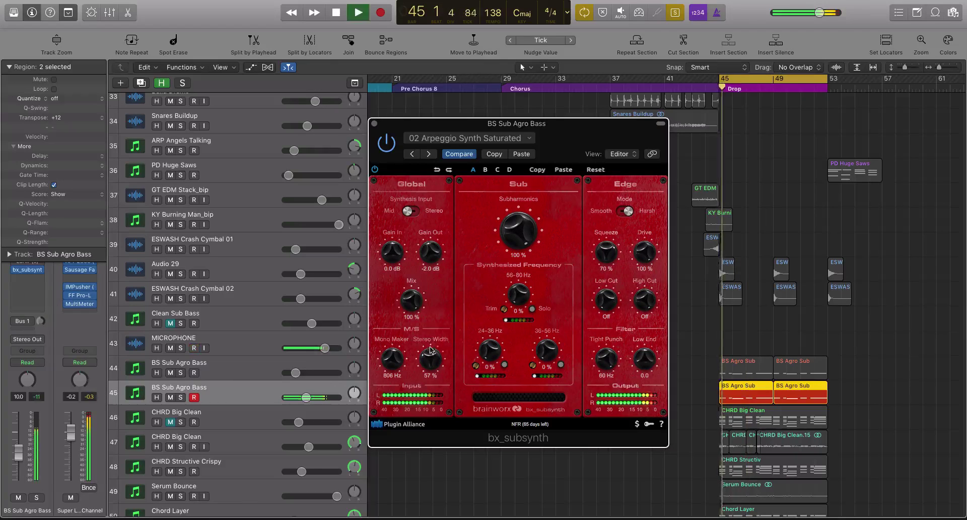
{"action": "left_click_drag", "start_coordinate": [430, 488], "coordinate": [431, 250]}
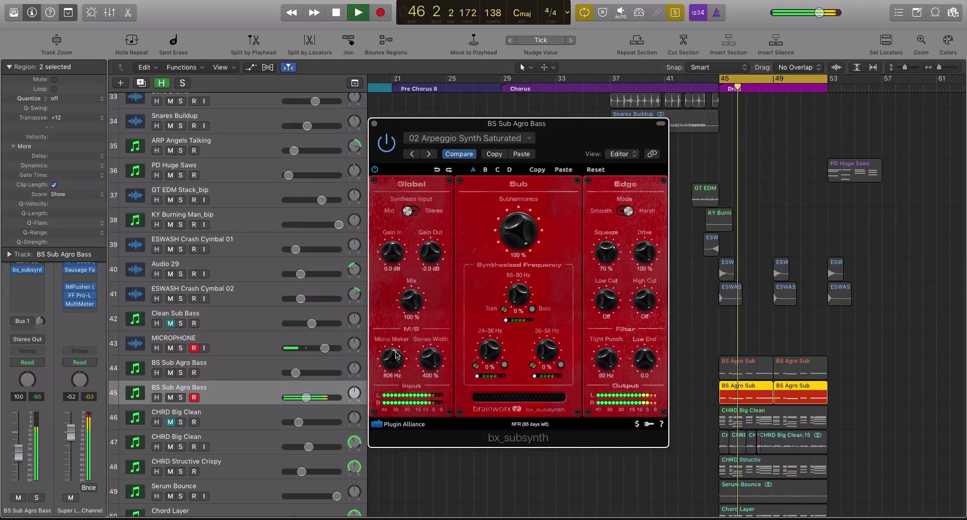
Step: Audition the Mono Maker at 22 kHz and at 92 Hz, with Subharmonics reduced to 16%
{"action": "left_click_drag", "start_coordinate": [394, 352], "coordinate": [431, 298]}
{"action": "left_click_drag", "start_coordinate": [523, 232], "coordinate": [518, 307]}
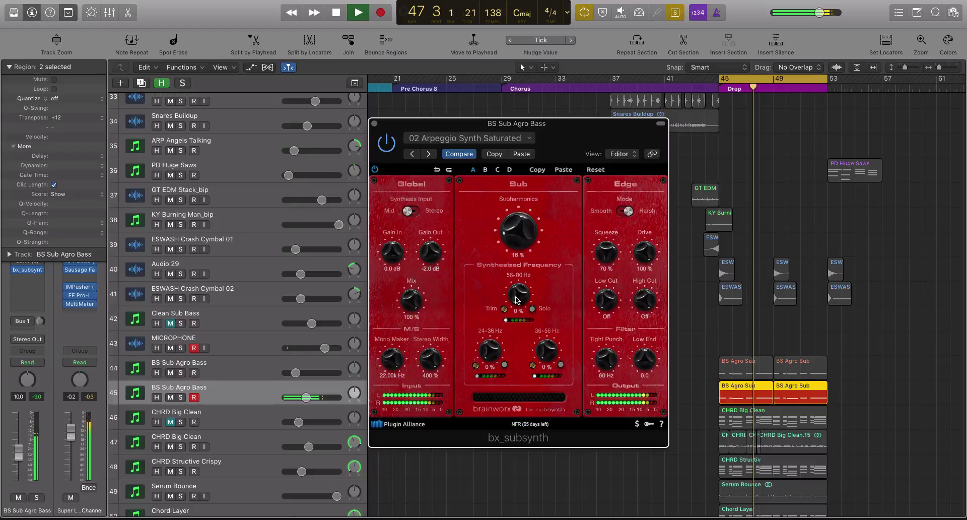
{"action": "left_click_drag", "start_coordinate": [394, 356], "coordinate": [393, 427]}
{"action": "key", "text": "space"}
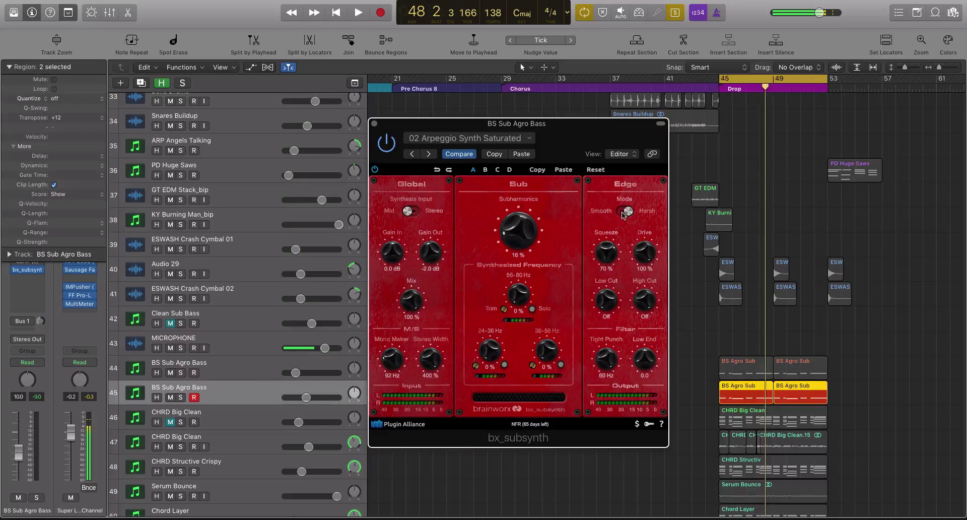
Step: Compare the Smooth and Harsh Edge modes on the looped bass, with Subharmonics and the 36-56 Hz level at 100%
{"action": "key", "text": "space"}
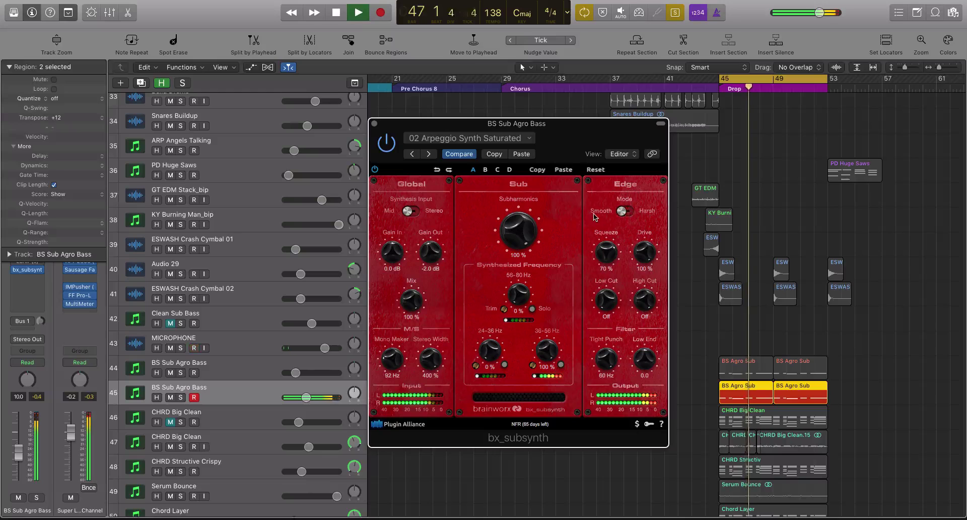
{"action": "key", "text": "space"}
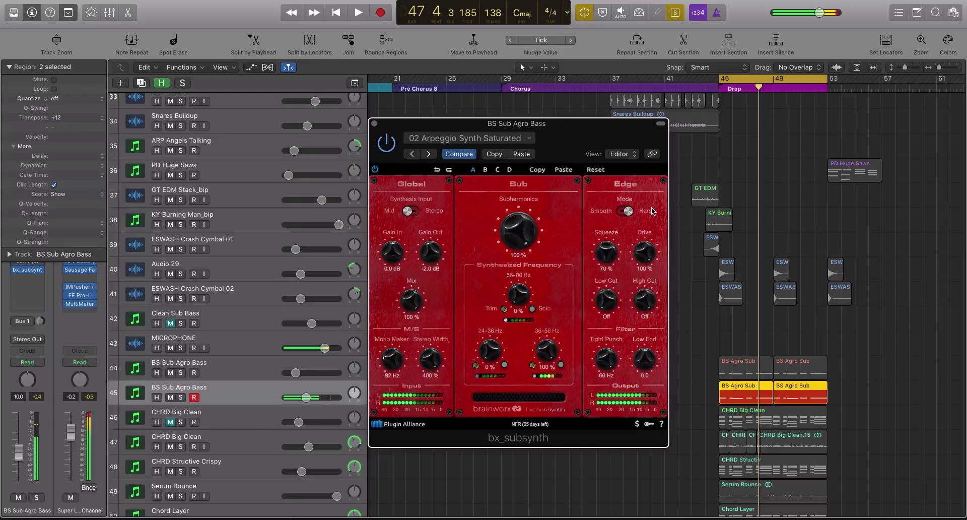
{"action": "key", "text": "space"}
{"action": "key", "text": "space"}
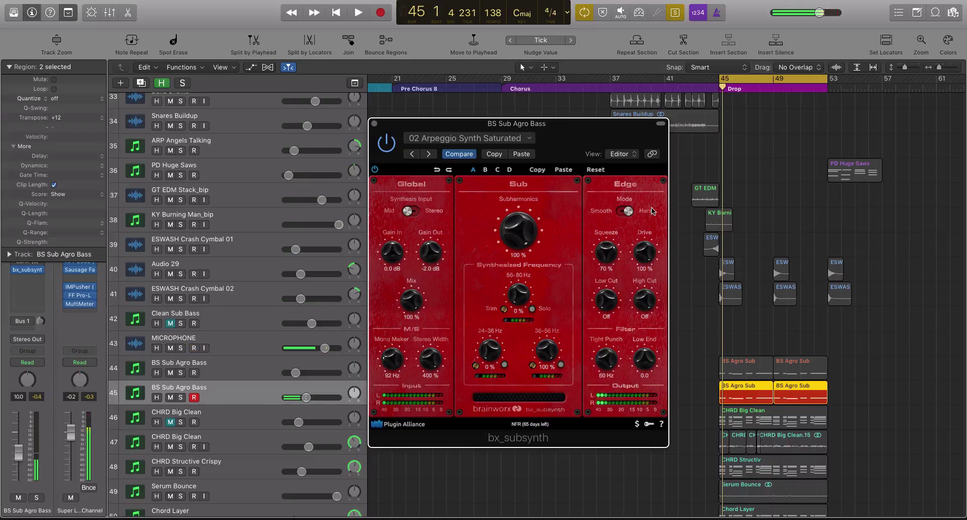
{"action": "left_click", "coordinate": [625, 211]}
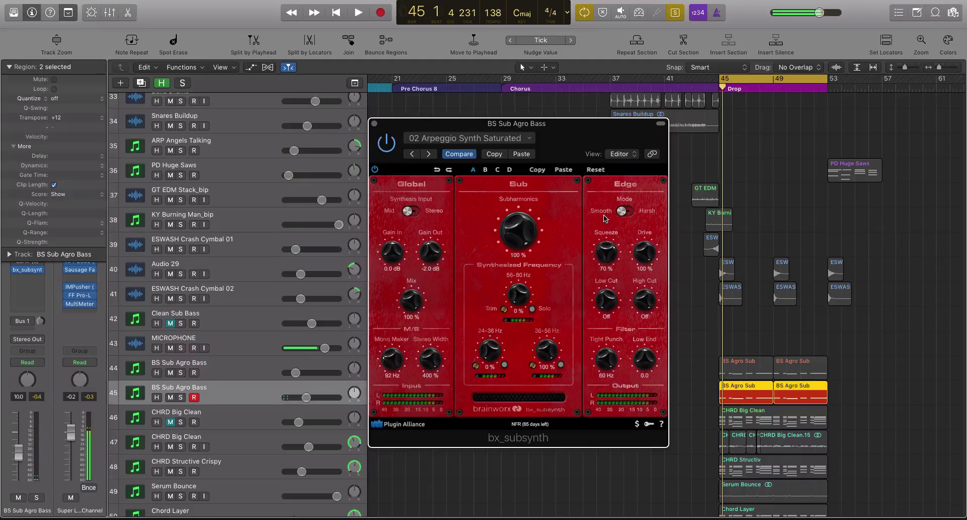
{"action": "key", "text": "space"}
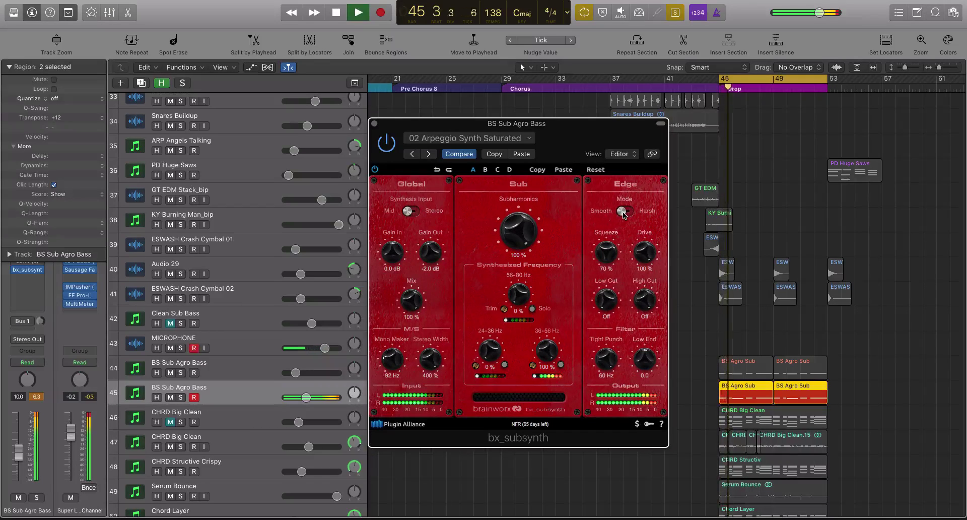
{"action": "key", "text": "space"}
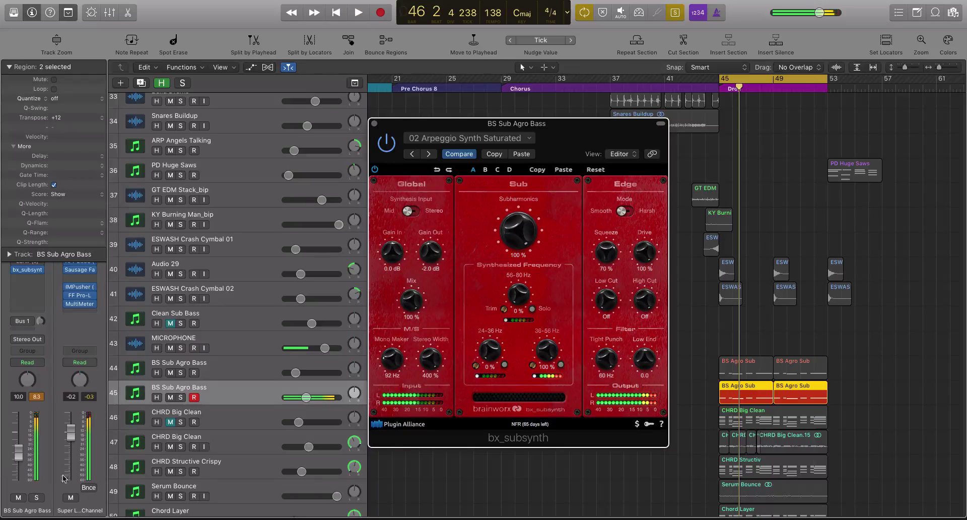
Step: Lower the BS Sub Agro Bass track volume to -18.5 dB and audition bx_subsynth with Mix at 67% and Subharmonics at 57%
{"action": "left_click_drag", "start_coordinate": [24, 453], "coordinate": [24, 461]}
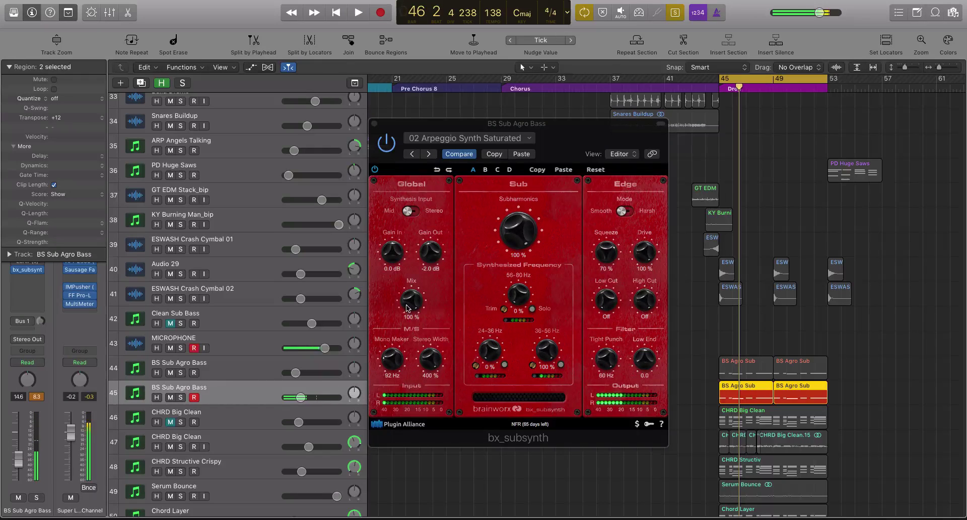
{"action": "left_click_drag", "start_coordinate": [410, 304], "coordinate": [413, 321]}
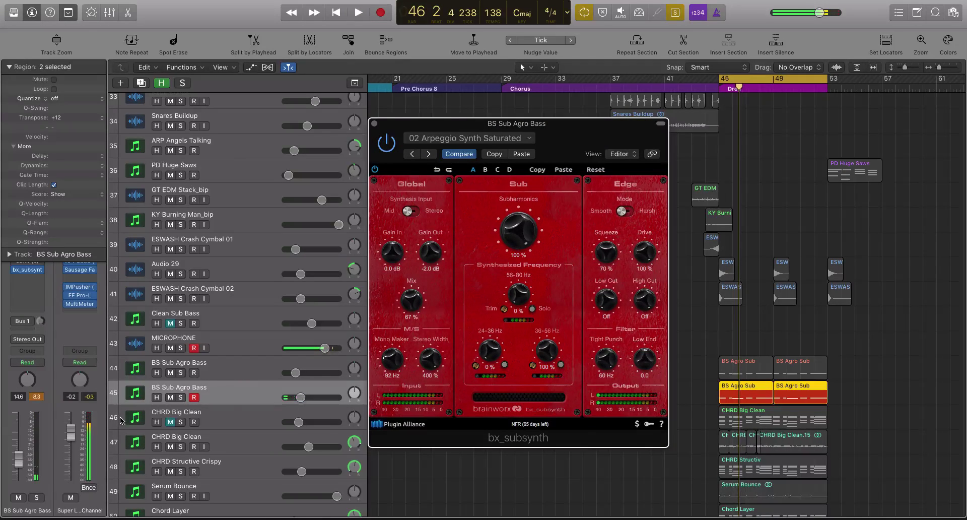
{"action": "key", "text": "space"}
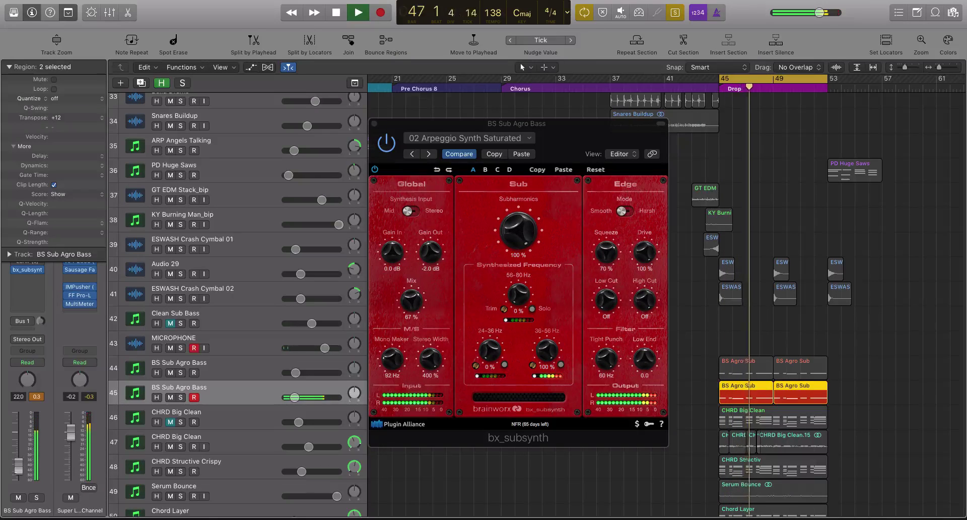
{"action": "left_click_drag", "start_coordinate": [523, 236], "coordinate": [526, 250]}
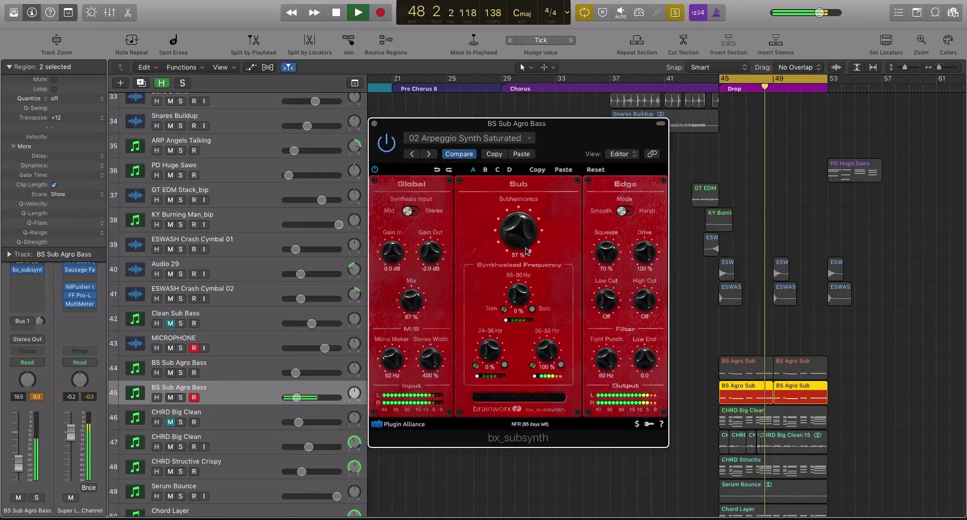
Step: Stop playback and set Squeeze to 42% and Low Cut to 29 Hz, and adjust the Tight Punch filter
{"action": "key", "text": "space"}
{"action": "left_click_drag", "start_coordinate": [605, 251], "coordinate": [613, 298]}
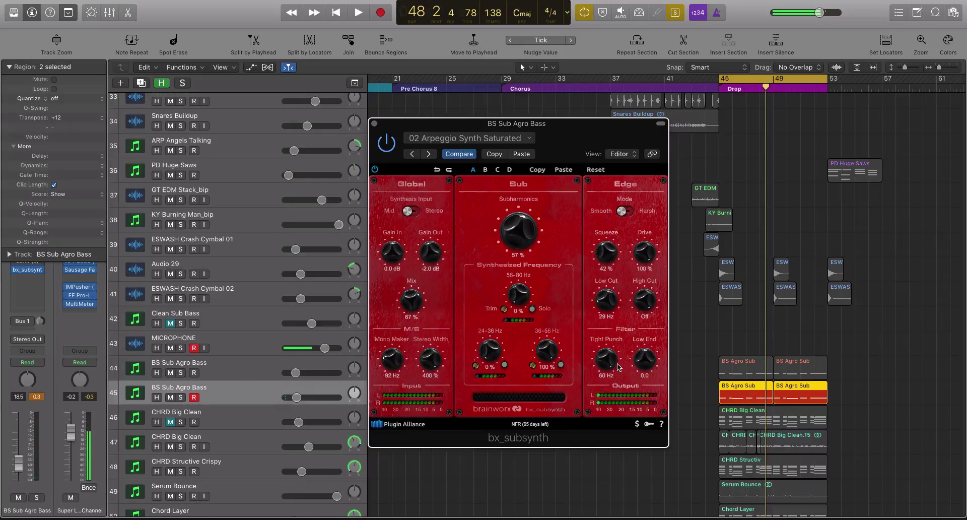
{"action": "left_click_drag", "start_coordinate": [605, 339], "coordinate": [611, 420]}
Step: Paste the copied settings into bx_subsynth and audition the bass in the full mix with its track volume at -2.1 dB
{"action": "left_click", "coordinate": [522, 154]}
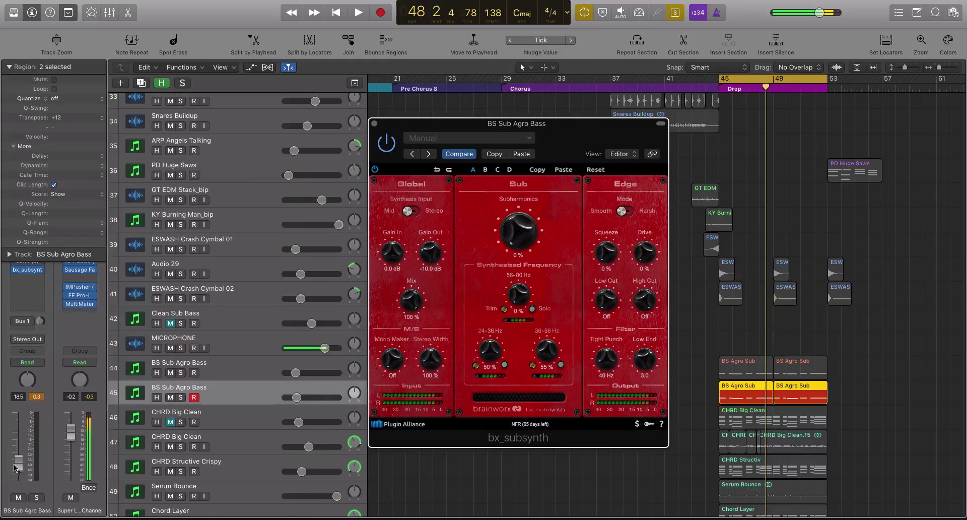
{"action": "left_click_drag", "start_coordinate": [15, 467], "coordinate": [17, 439]}
{"action": "key", "text": "space"}
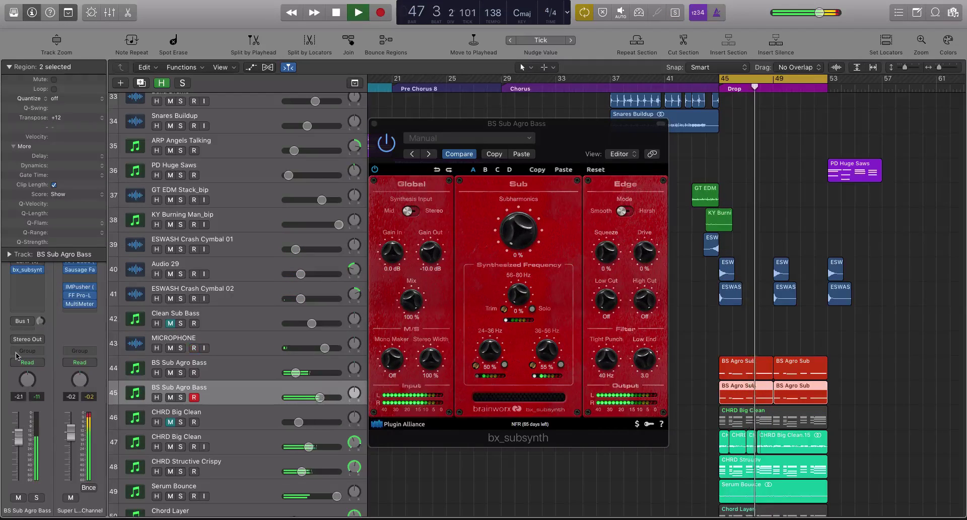
{"action": "key", "text": "space"}
Step: Reset the transposition of the two selected BS Agro Sub regions to ±0 and audition them in the full mix
{"action": "left_click", "coordinate": [83, 117]}
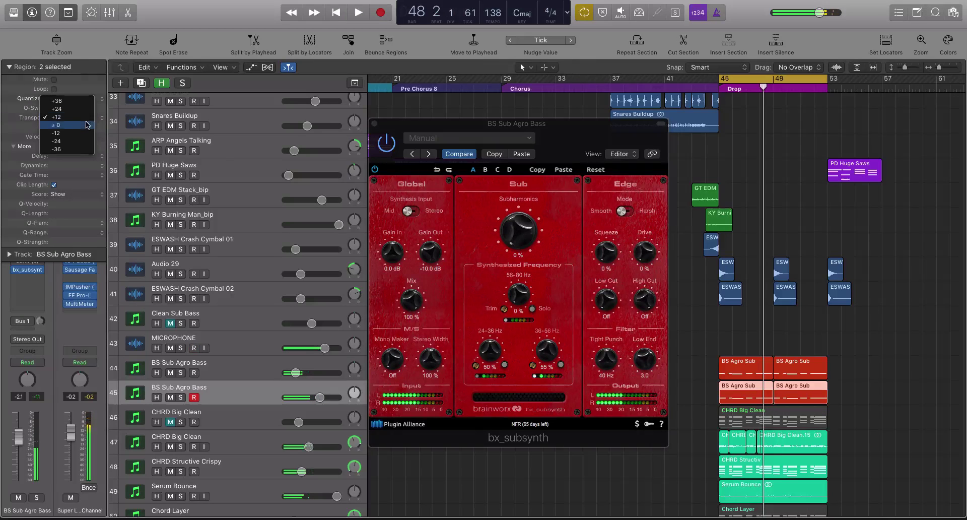
{"action": "left_click", "coordinate": [88, 125]}
{"action": "key", "text": "space"}
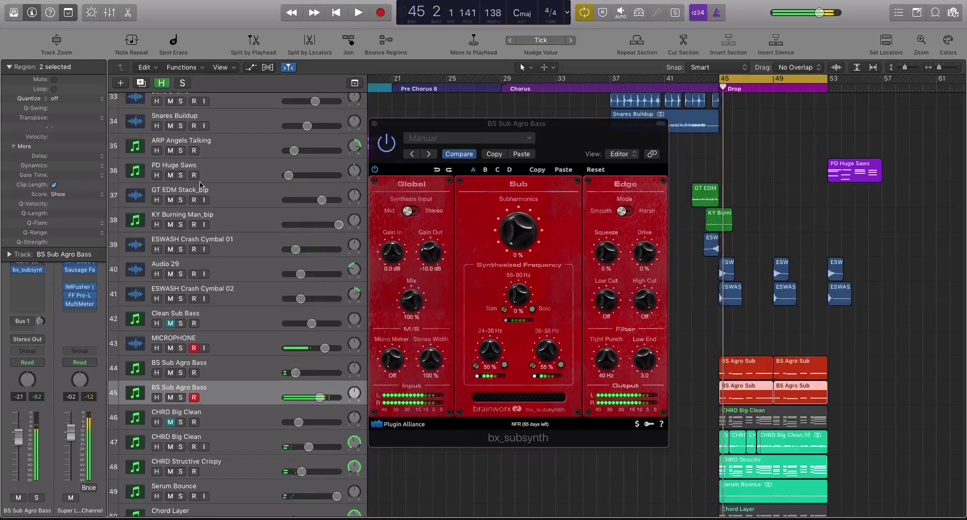
{"action": "key", "text": "space"}
Step: Solo the bass regions to audition the bx_subsynth bypass, and raise the track volume to -1.2 dB before ending the solo
{"action": "key", "text": "ctrl+s"}
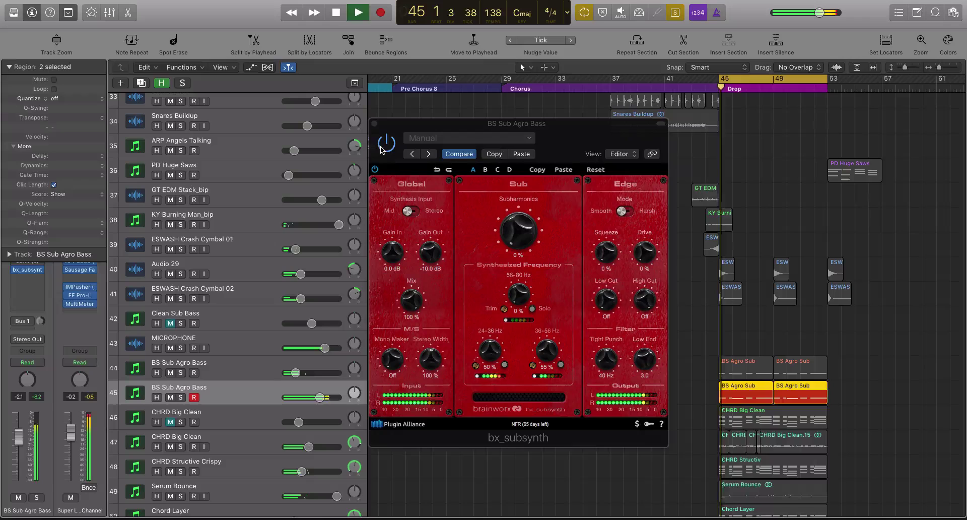
{"action": "left_click", "coordinate": [382, 149]}
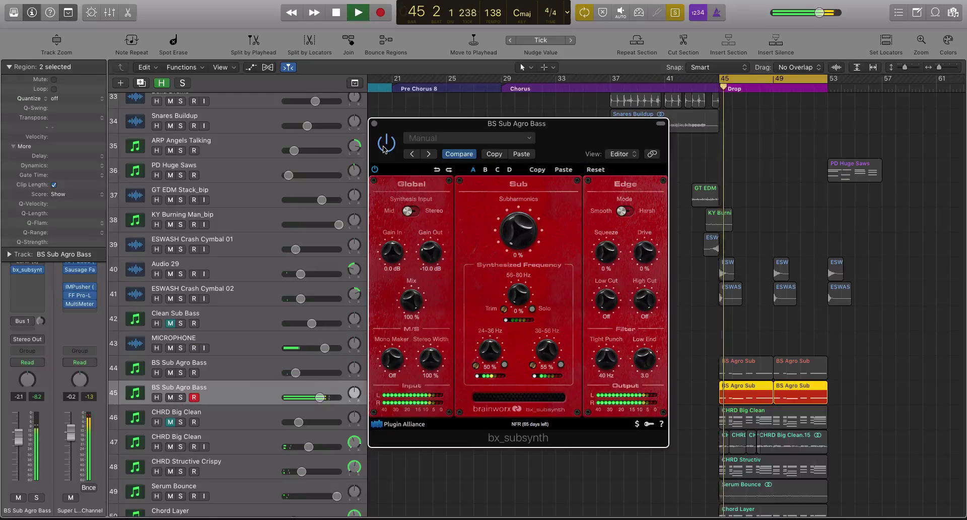
{"action": "key", "text": "space"}
{"action": "left_click_drag", "start_coordinate": [20, 440], "coordinate": [20, 435]}
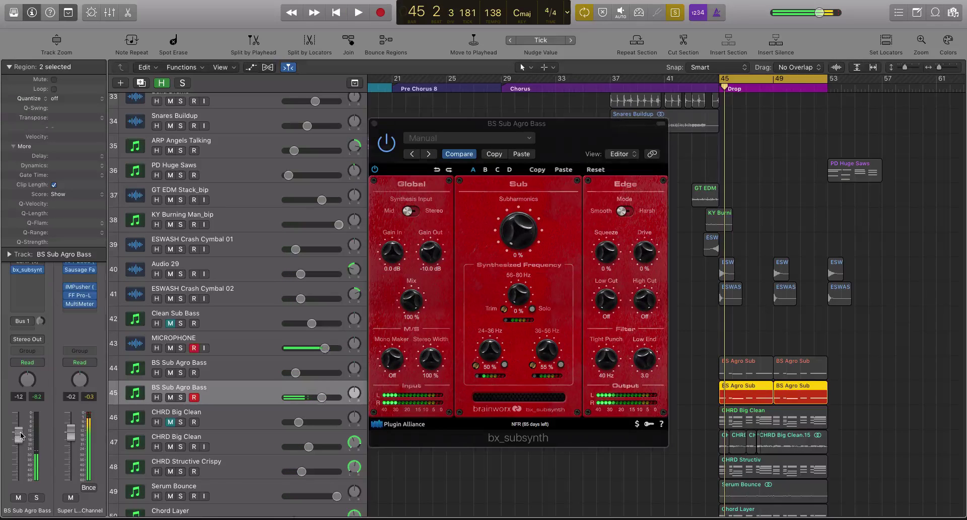
{"action": "key", "text": "ctrl+s"}
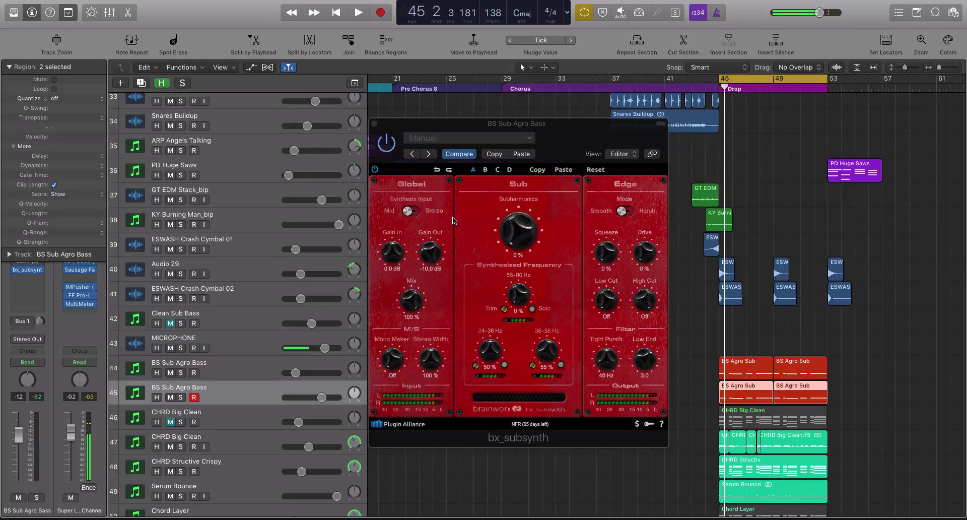
Step: Turn off the cycle range over the Drop and place the playhead at bar 43
{"action": "left_click", "coordinate": [744, 77]}
{"action": "left_click", "coordinate": [692, 88]}
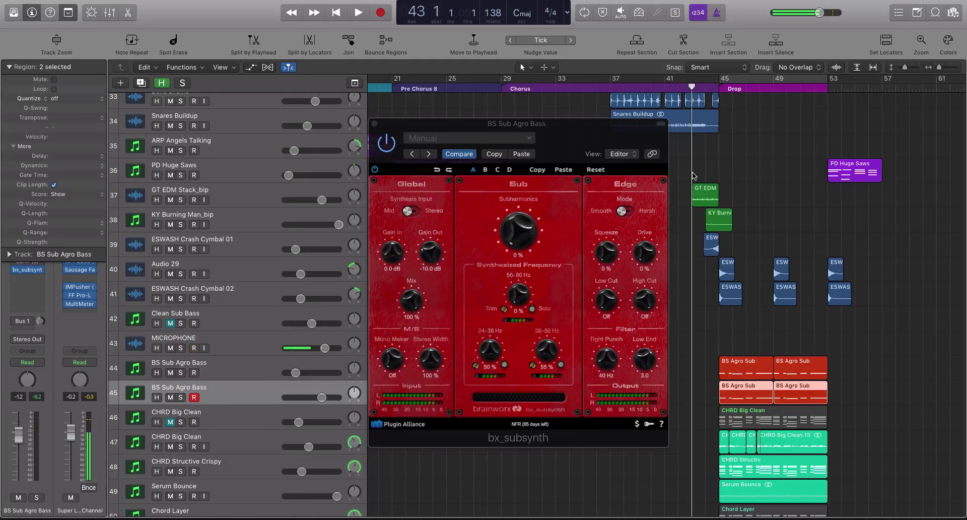